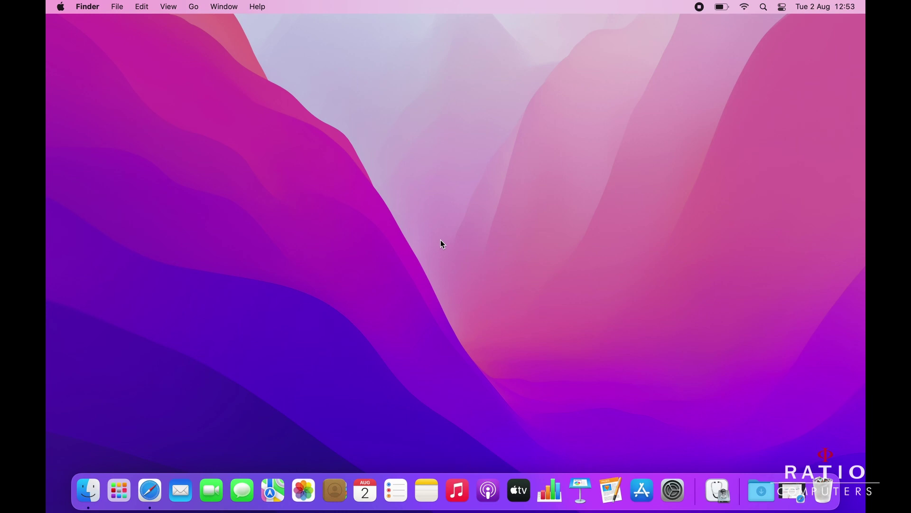
Step: Download the latest Ratio ToolBox App for Mac from the Ratio support page in Safari, and minimise the browser window
left_click(150, 489)
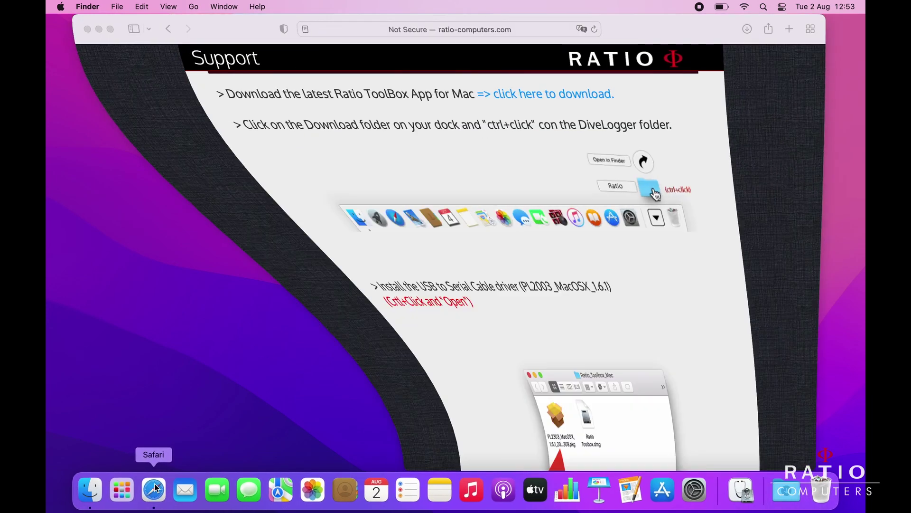
left_click(518, 98)
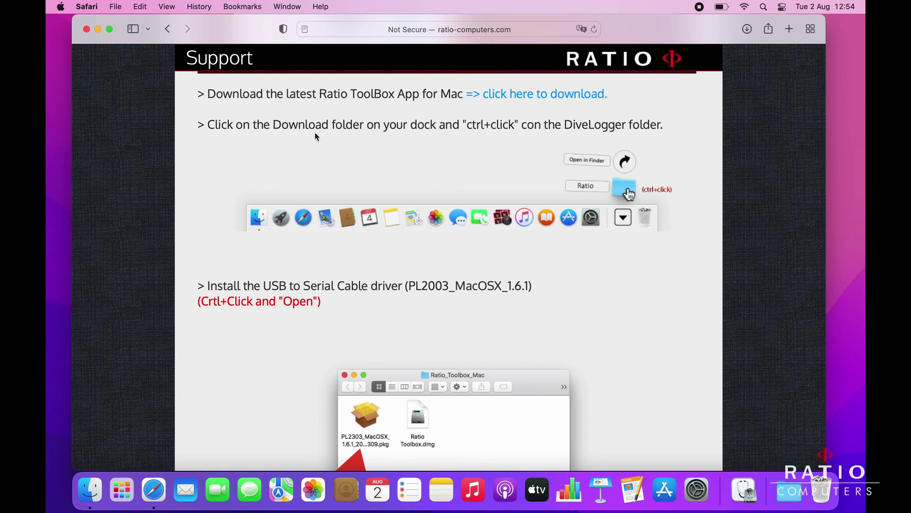
left_click(99, 30)
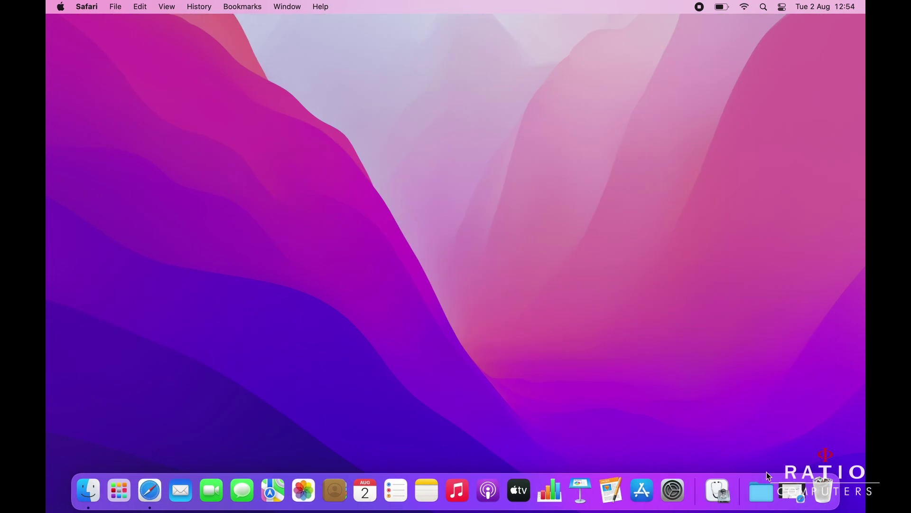
Step: In the downloaded Ratio_Toolbox_Mac folder, extract the PL2303HXD_G_Mac Driver_v2_1_0_20210311.zip archive and launch the extracted installer package
left_click(761, 489)
left_click(762, 448)
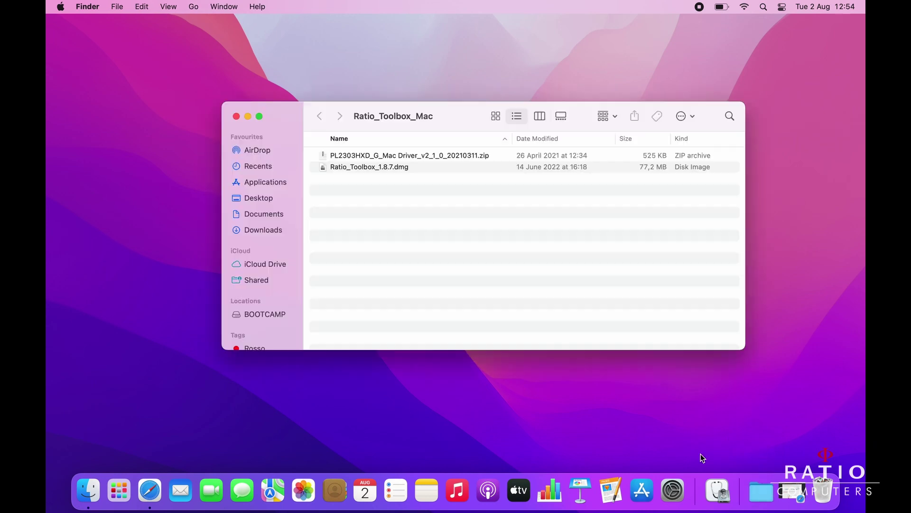
double_click(446, 154)
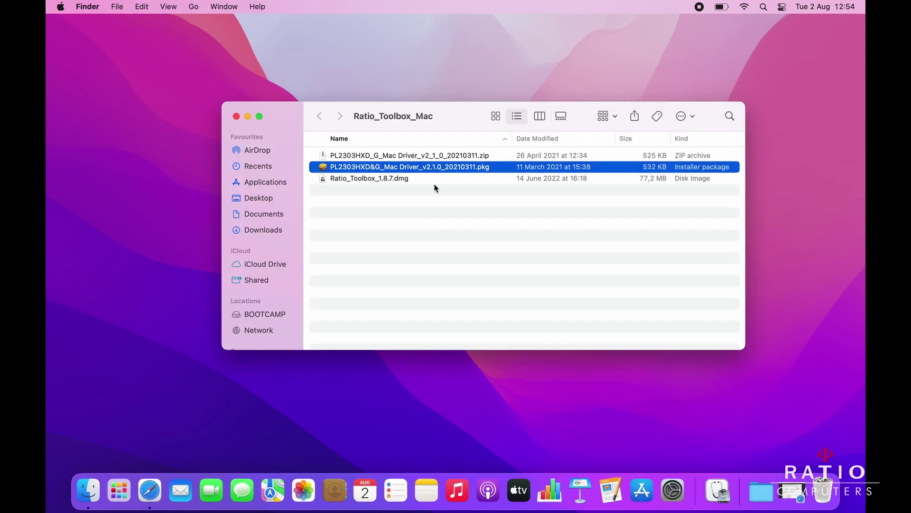
double_click(437, 172)
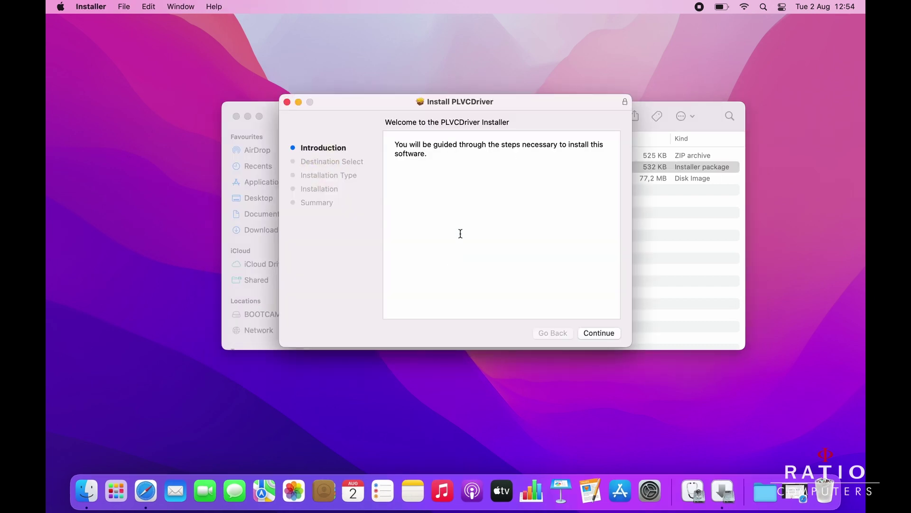
Step: Run the standard PLVCDriver installation on Macintosh HD, authorising it with the account password
left_click(589, 333)
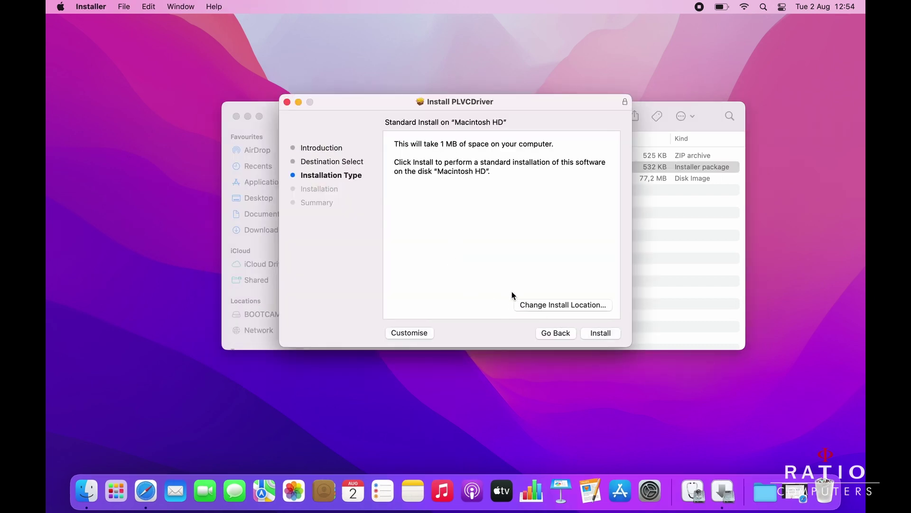
left_click(597, 332)
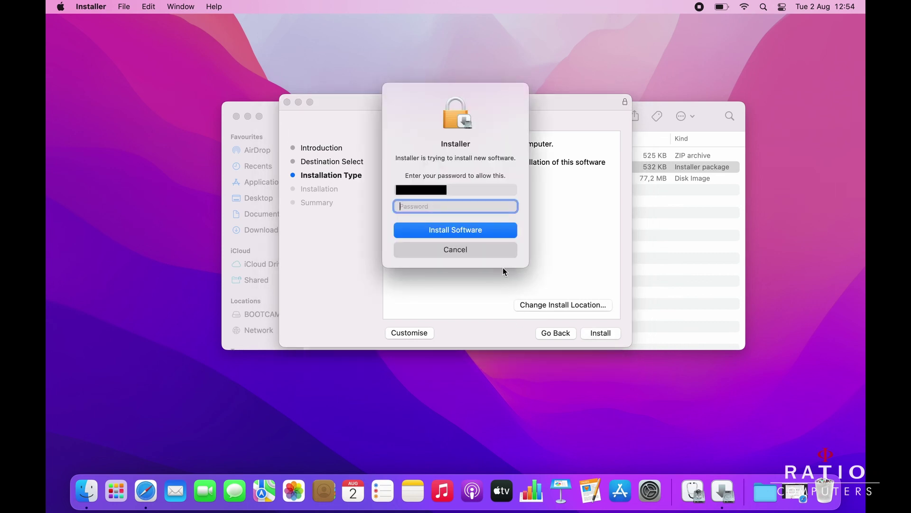
type("••••••")
left_click(477, 232)
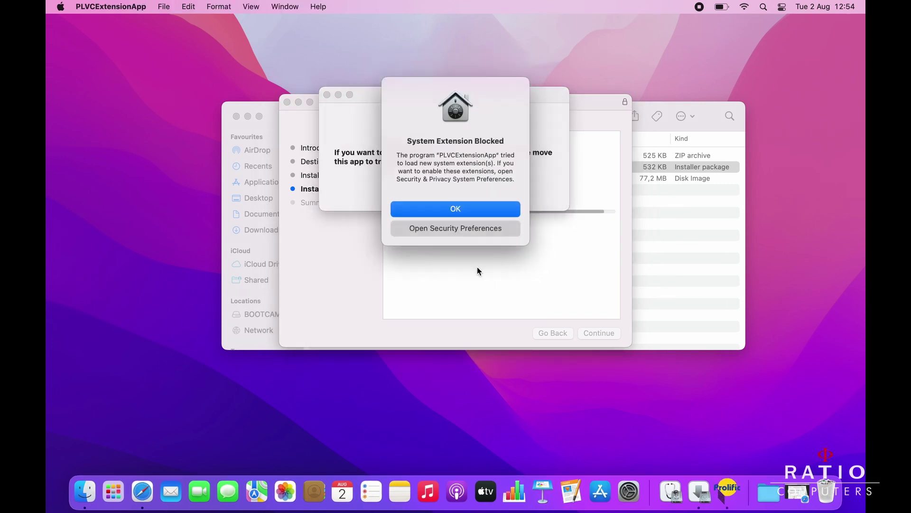
Step: Unlock the Security & Privacy preferences with the account password, allow the blocked PLVCExtensionApp system software, and close the preferences
left_click(463, 231)
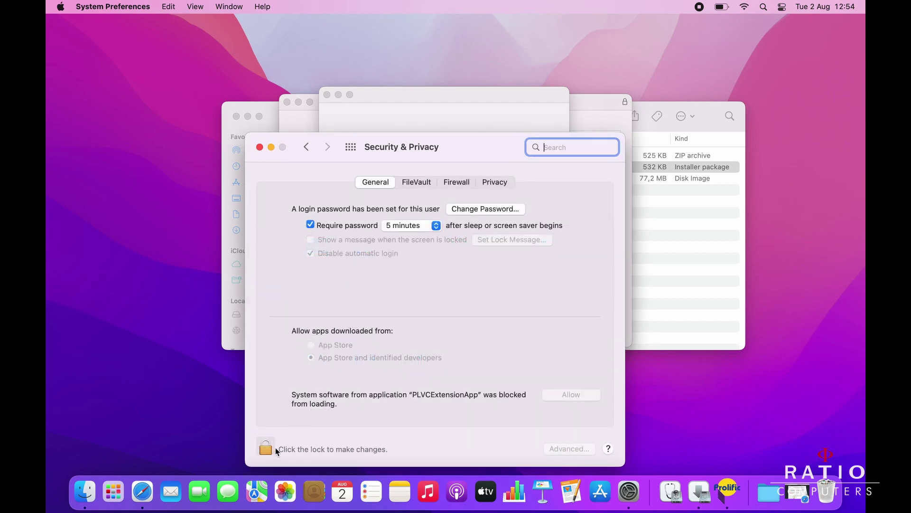
left_click(270, 446)
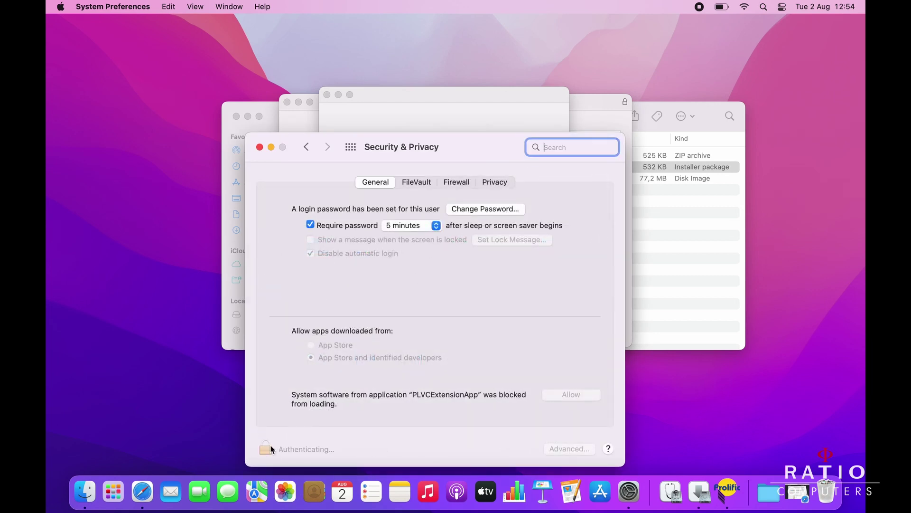
type("••••••")
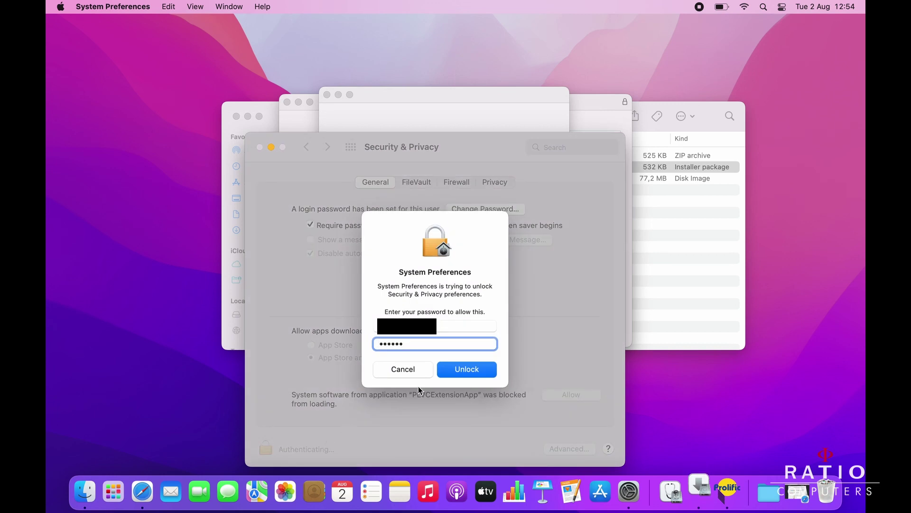
left_click(467, 368)
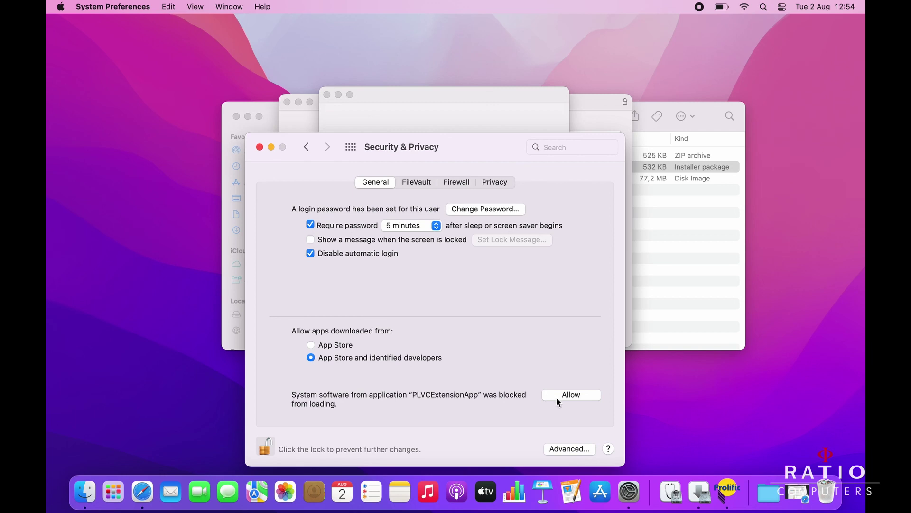
left_click(570, 395)
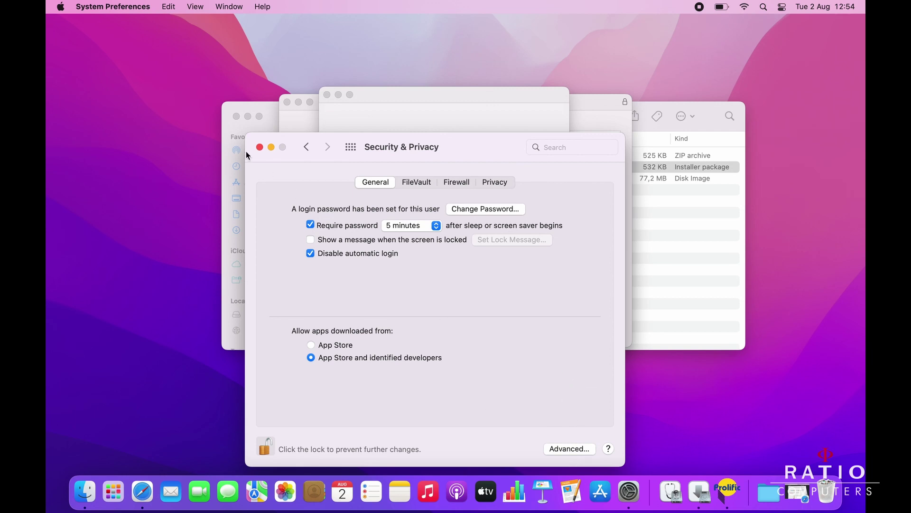
left_click(260, 148)
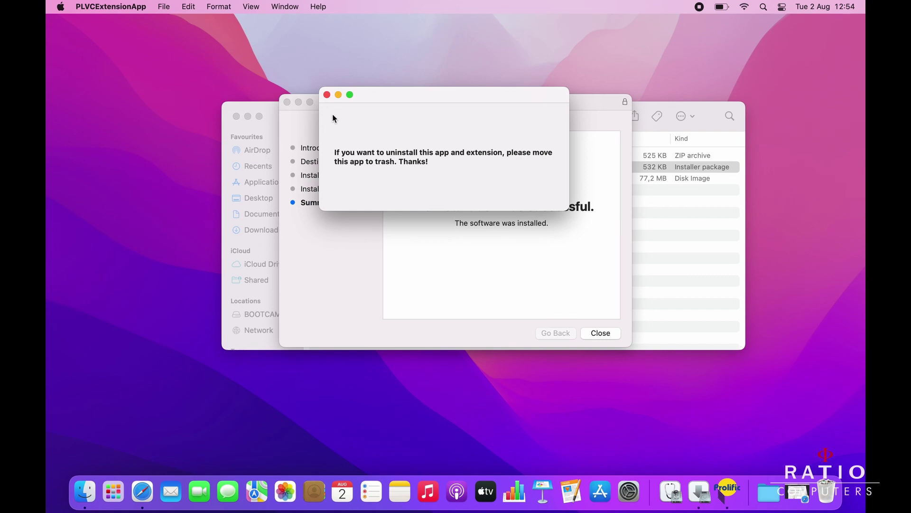
Step: Close the PLVCExtensionApp notice and the driver installer, granting it Downloads folder access and moving the installer package to the Bin
left_click(328, 95)
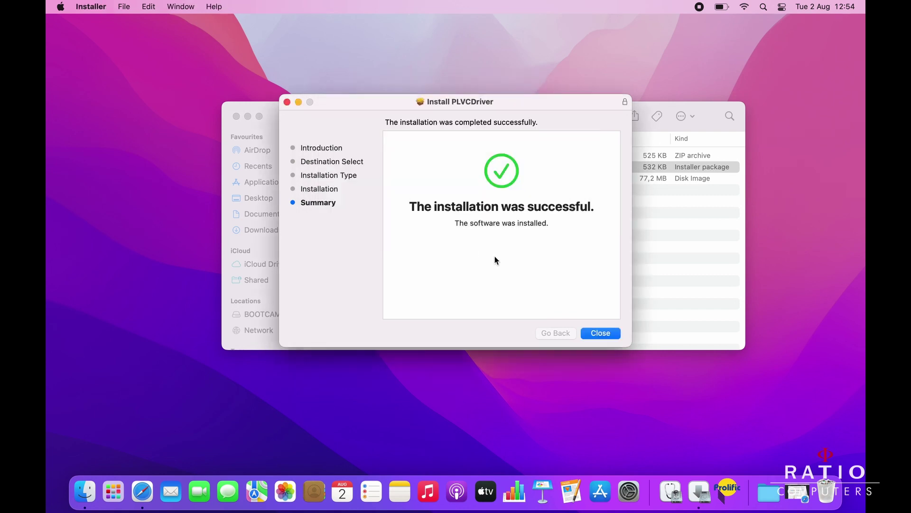
left_click(598, 333)
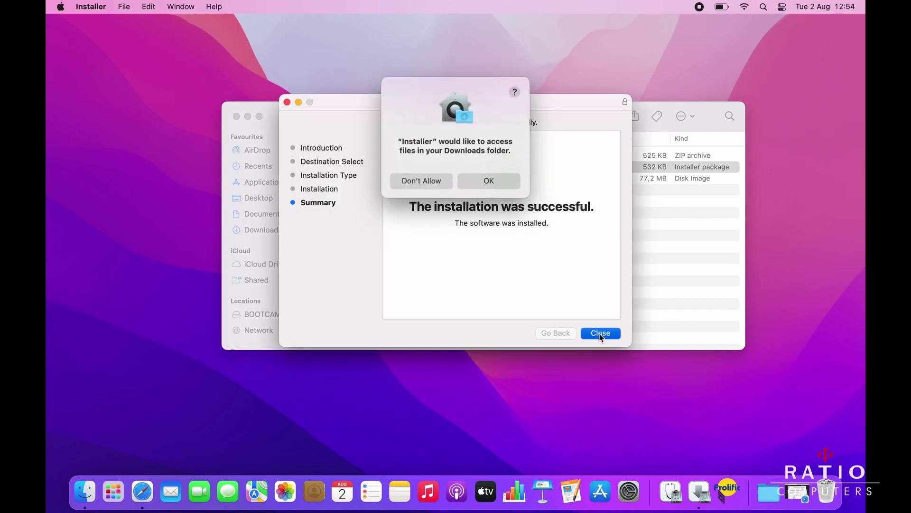
left_click(488, 181)
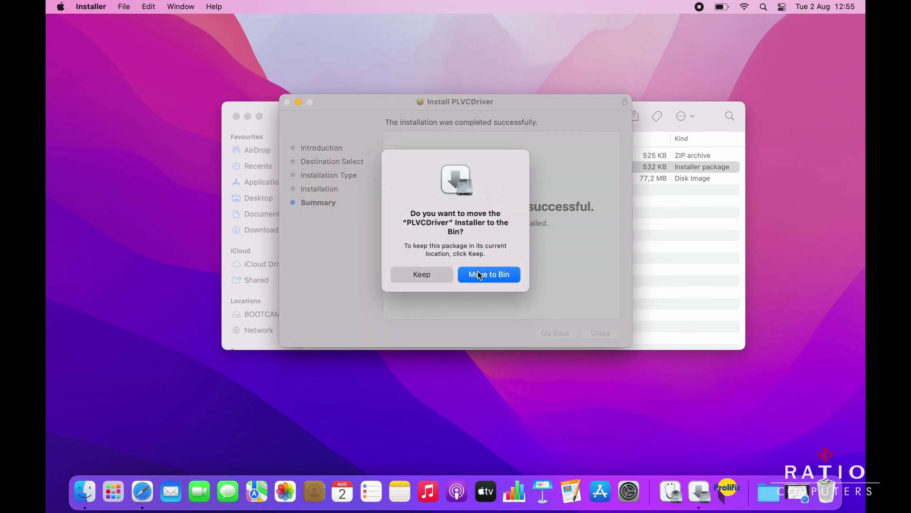
left_click(479, 274)
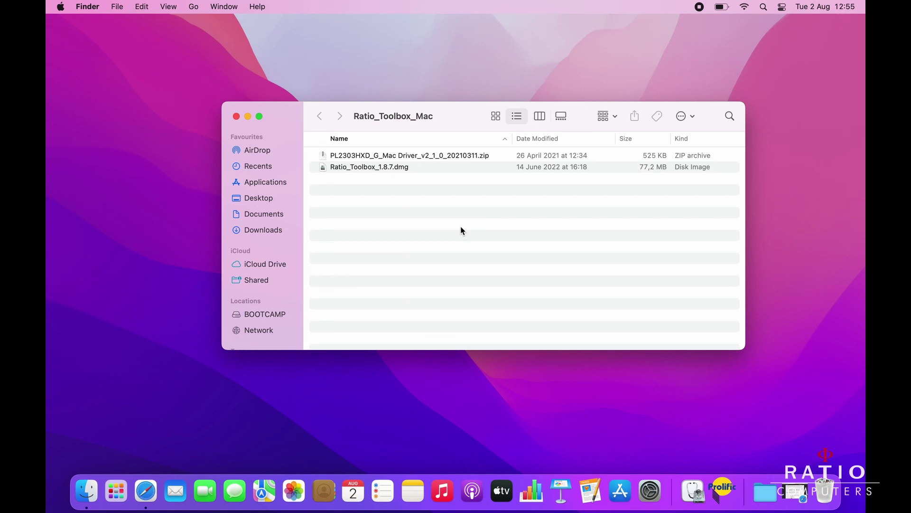
Step: Open the Ratio_Toolbox_1.8.7.dmg disk image and copy Ratio Toolbox into the Applications folder
double_click(400, 167)
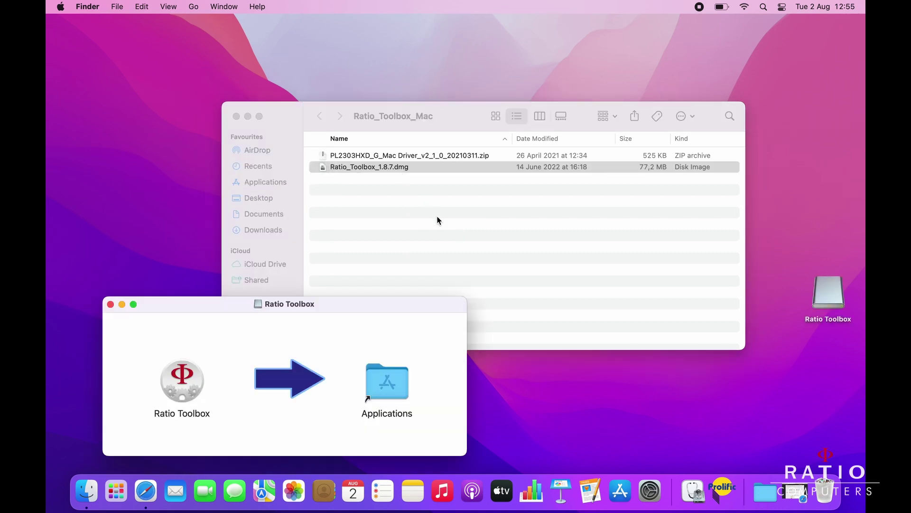
left_click_drag(186, 377, 388, 380)
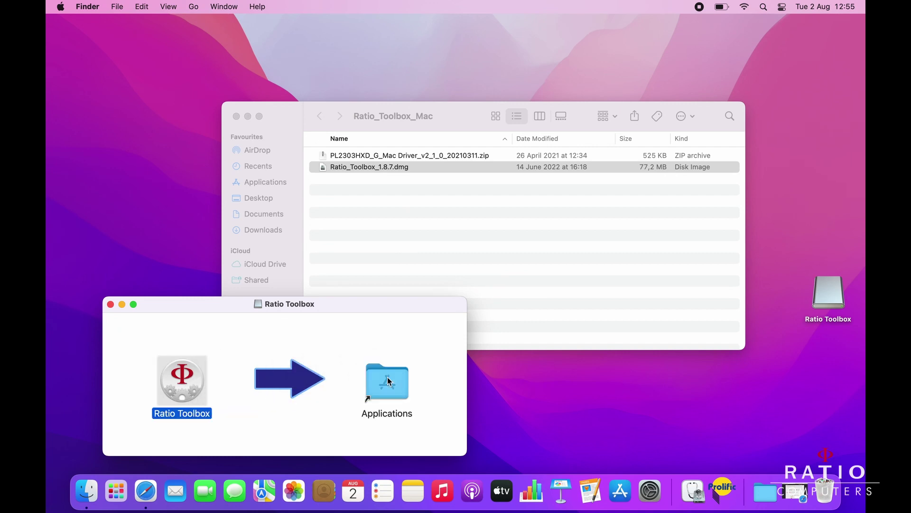
Step: Try to open Ratio Toolbox from the Applications folder, and cancel the unverified developer warning
double_click(389, 382)
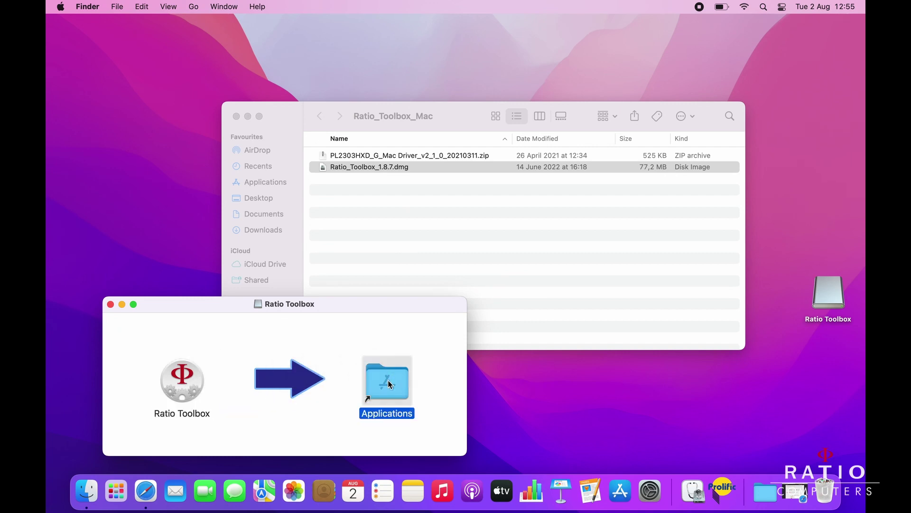
scroll(486, 274, "down", 2)
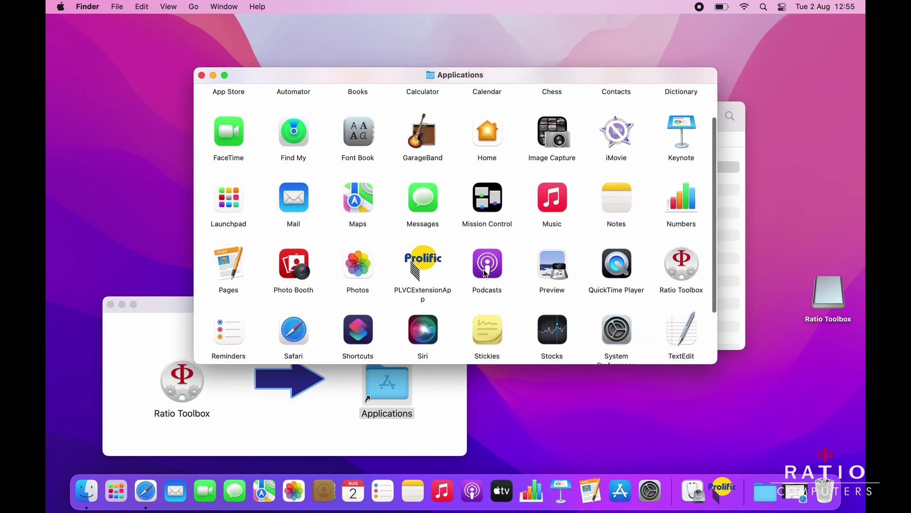
right_click(682, 273)
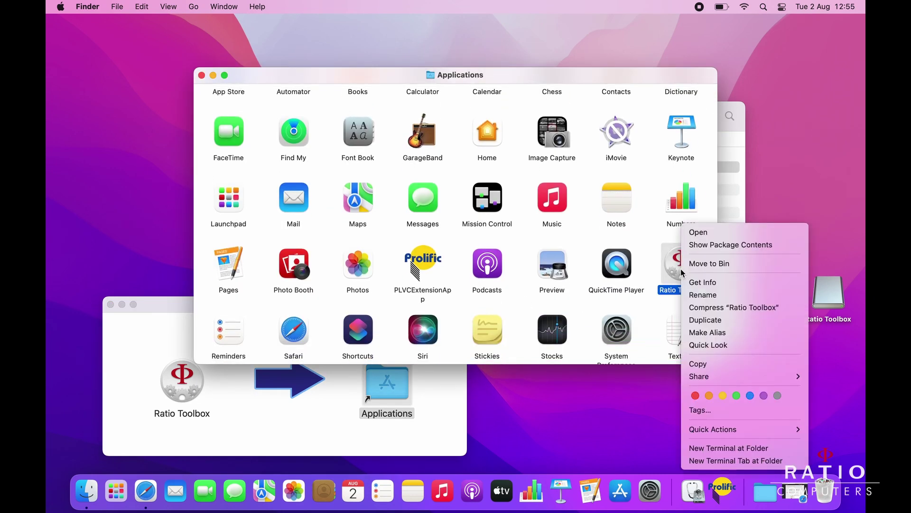
left_click(697, 232)
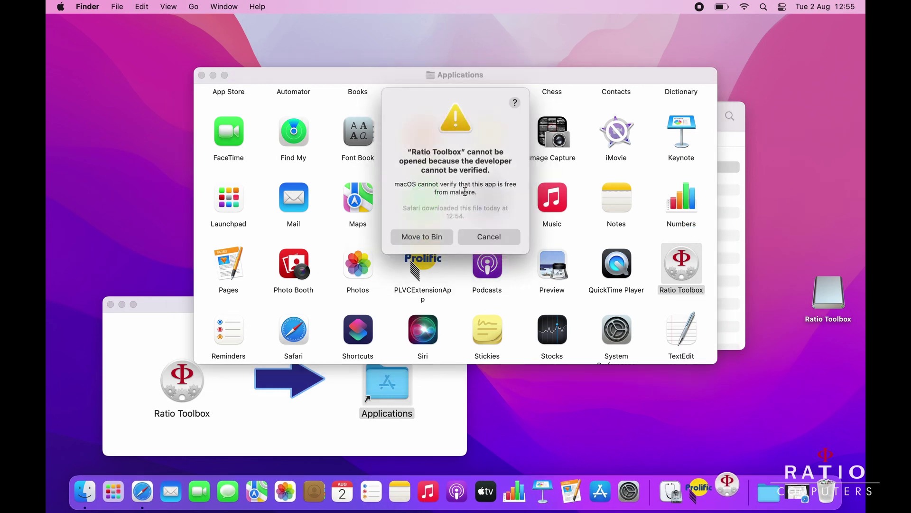
left_click(498, 237)
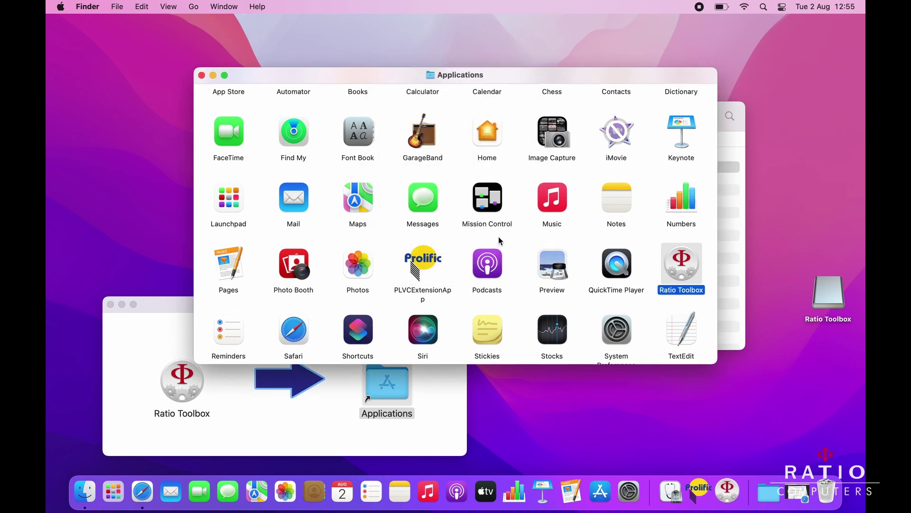
Step: Override the block on Ratio Toolbox in System Preferences' Security & Privacy settings so the app opens anyway, and close the preferences
left_click(617, 337)
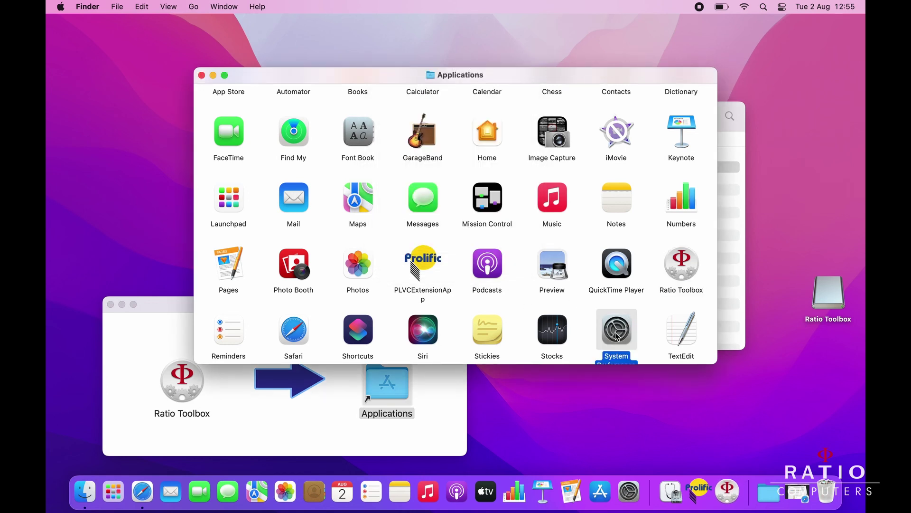
double_click(617, 336)
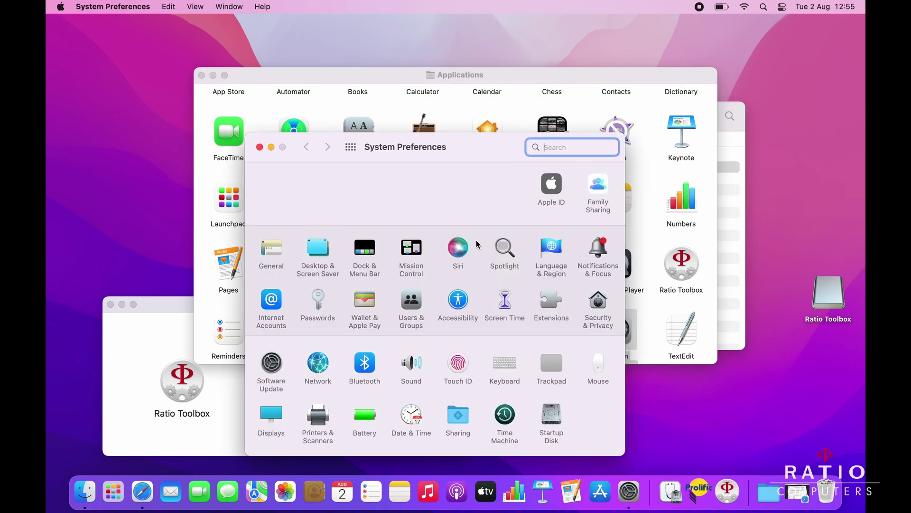
left_click(602, 306)
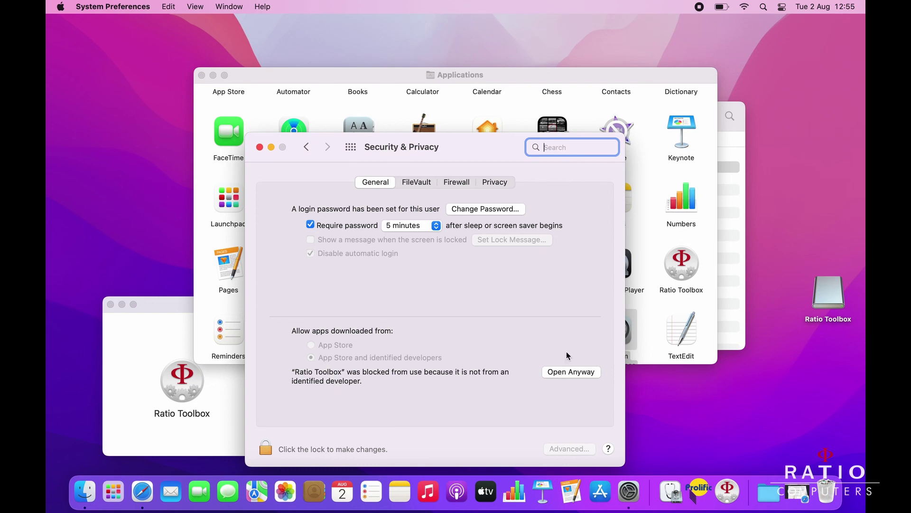
left_click(563, 374)
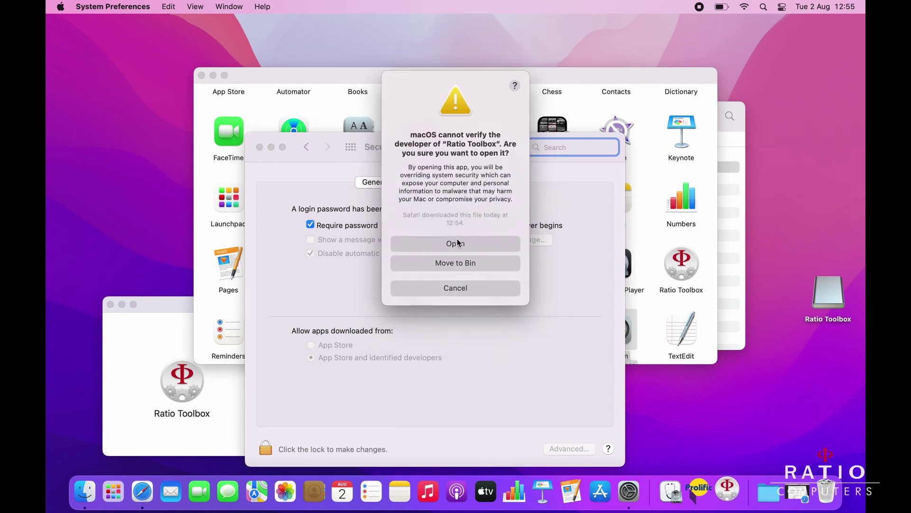
left_click(455, 244)
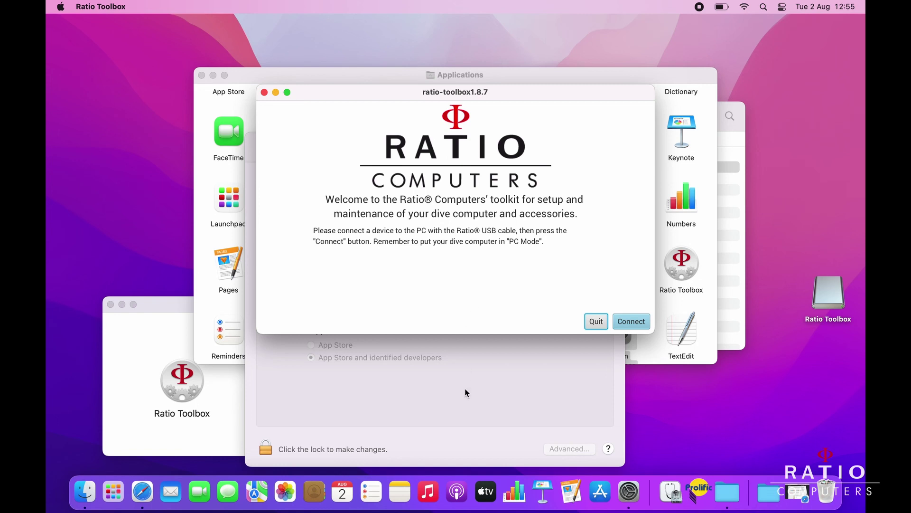
left_click(453, 376)
left_click(260, 147)
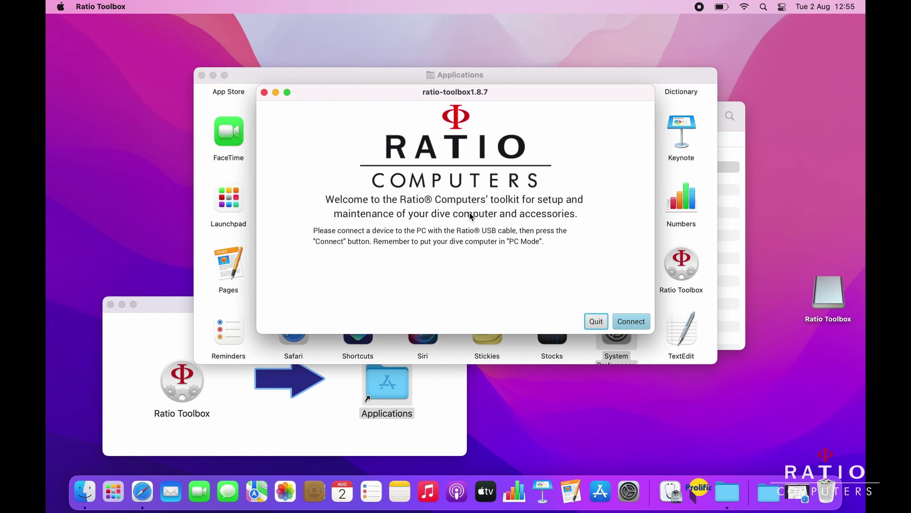
Step: Quit Ratio Toolbox and reopen it from the Applications folder
left_click(591, 325)
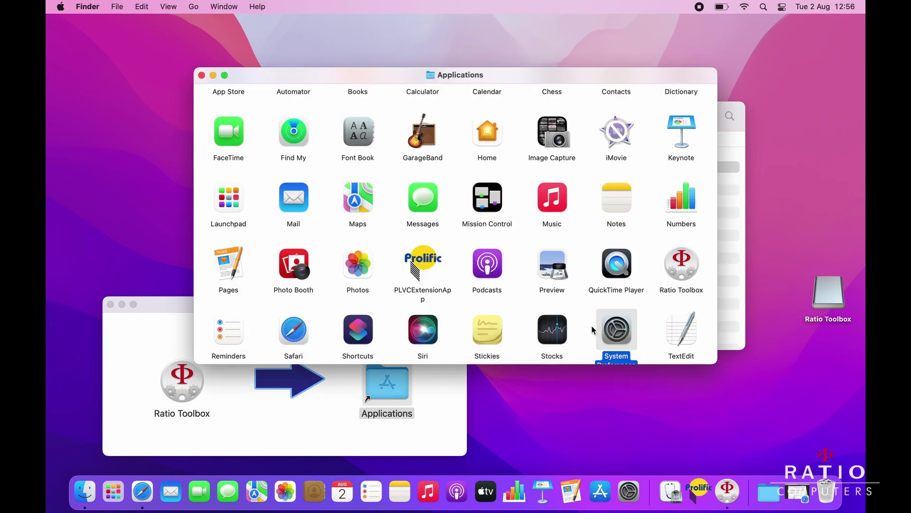
right_click(681, 274)
left_click(697, 233)
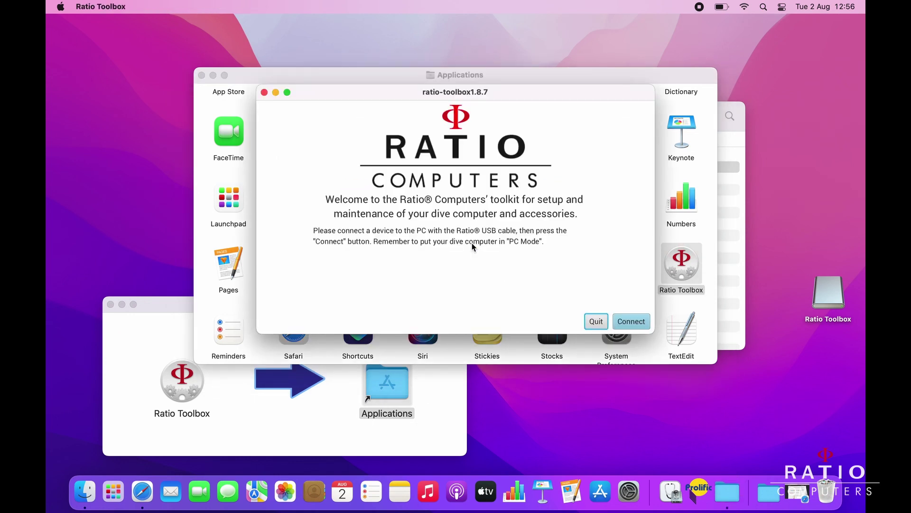
Step: Close Ratio Toolbox, relaunch it from Launchpad, and connect it to the dive computer attached by USB
left_click(264, 92)
key("F4")
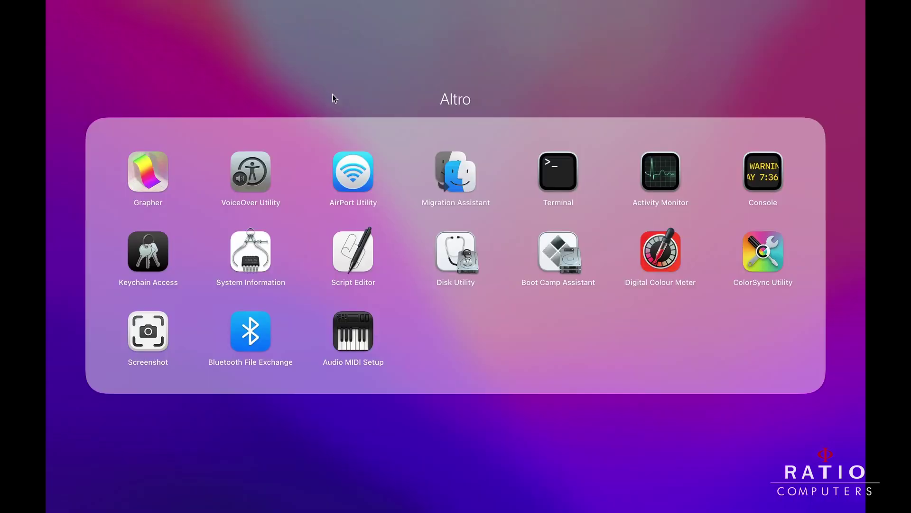
left_click(761, 379)
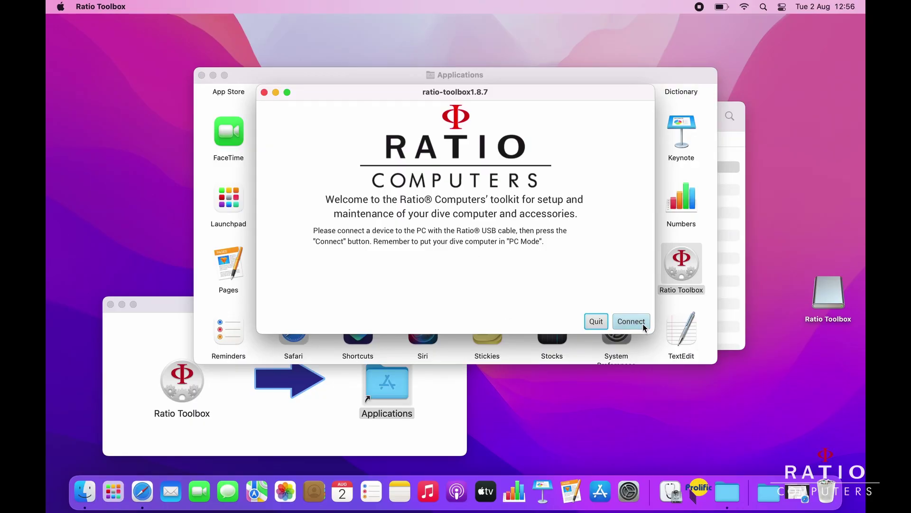
left_click(643, 325)
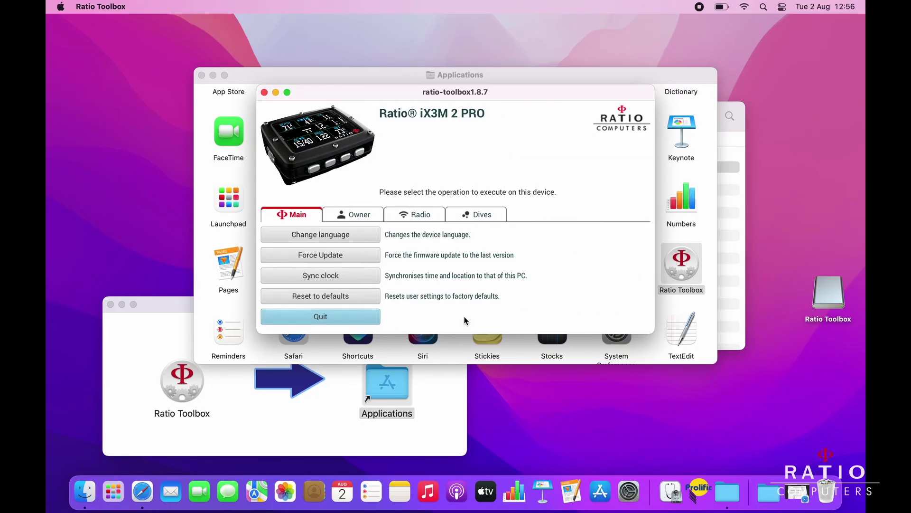